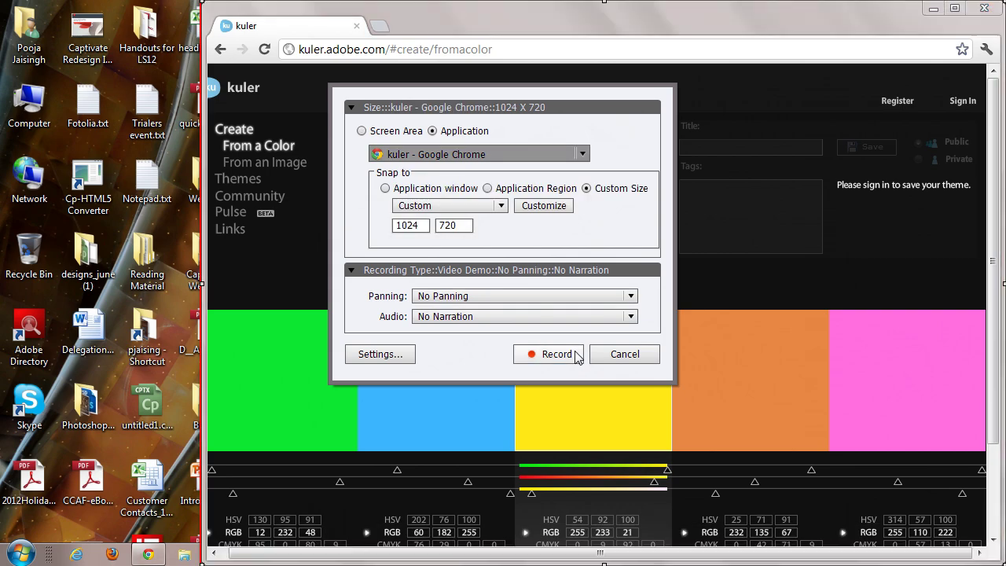
Start recording Kuler, shift the fifth colour around the wheel and move orange toward red
{"action": "left_click", "coordinate": [576, 353]}
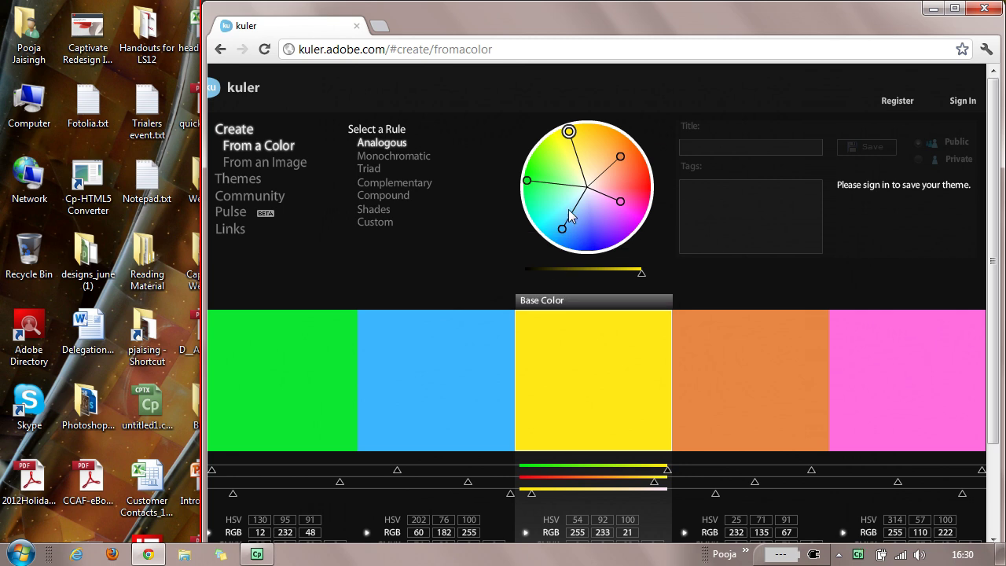
{"action": "left_click_drag", "start_coordinate": [622, 204], "coordinate": [560, 217]}
{"action": "left_click", "coordinate": [588, 237]}
{"action": "left_click", "coordinate": [618, 154]}
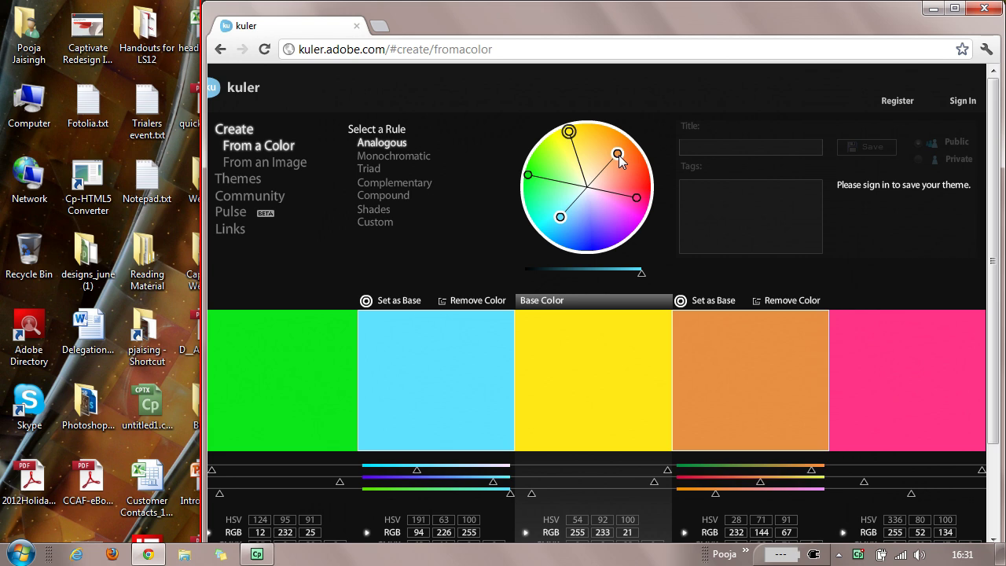
{"action": "left_click_drag", "start_coordinate": [619, 157], "coordinate": [637, 166]}
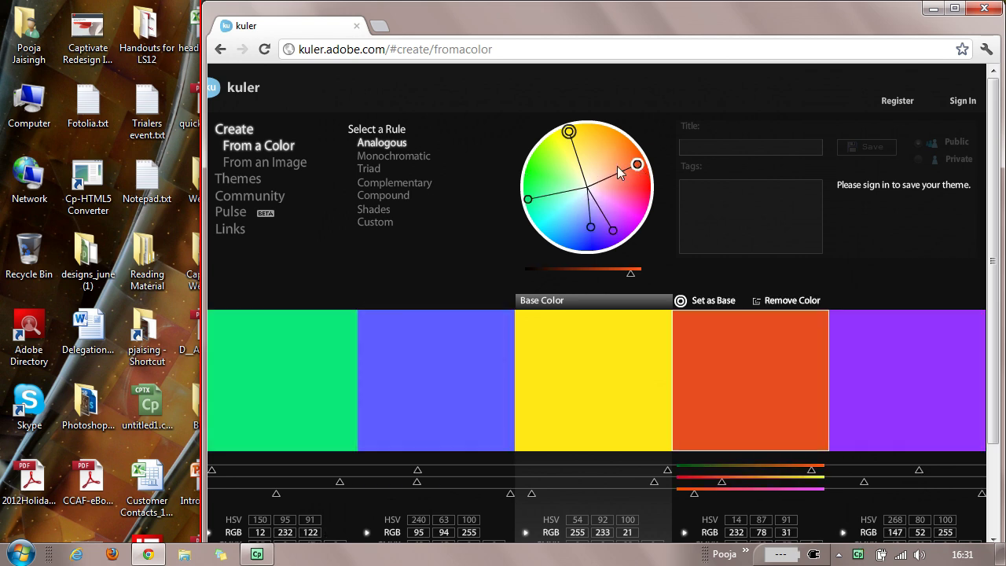
Shift the base to golden yellow, tweak the green, and turn the fifth colour deep blue, then violet
{"action": "left_click", "coordinate": [569, 132]}
{"action": "left_click_drag", "start_coordinate": [569, 132], "coordinate": [592, 141]}
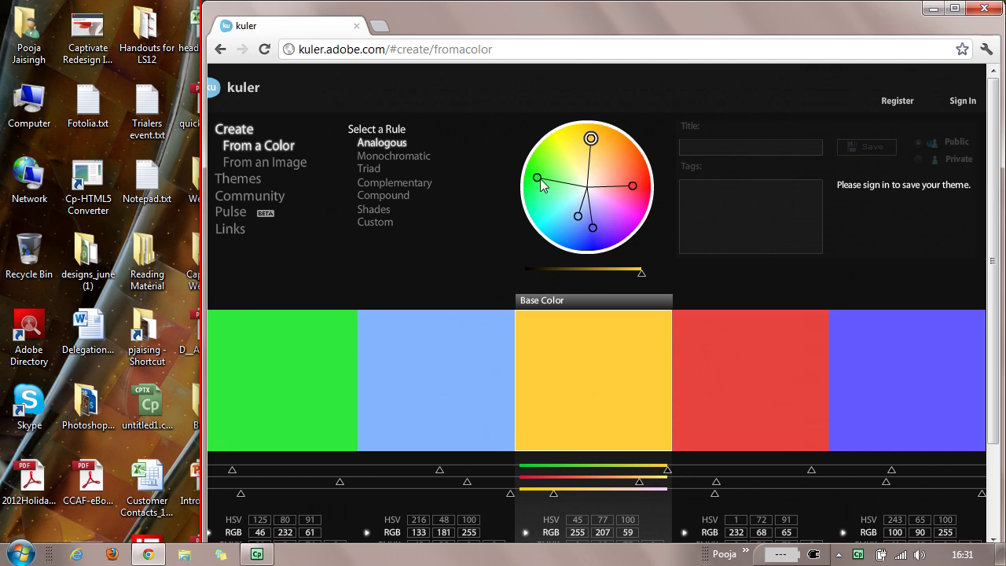
{"action": "mouse_move", "coordinate": [540, 178]}
{"action": "left_mouse_down"}
{"action": "mouse_move", "coordinate": [560, 177]}
{"action": "mouse_move", "coordinate": [545, 166]}
{"action": "mouse_move", "coordinate": [536, 173]}
{"action": "left_mouse_up"}
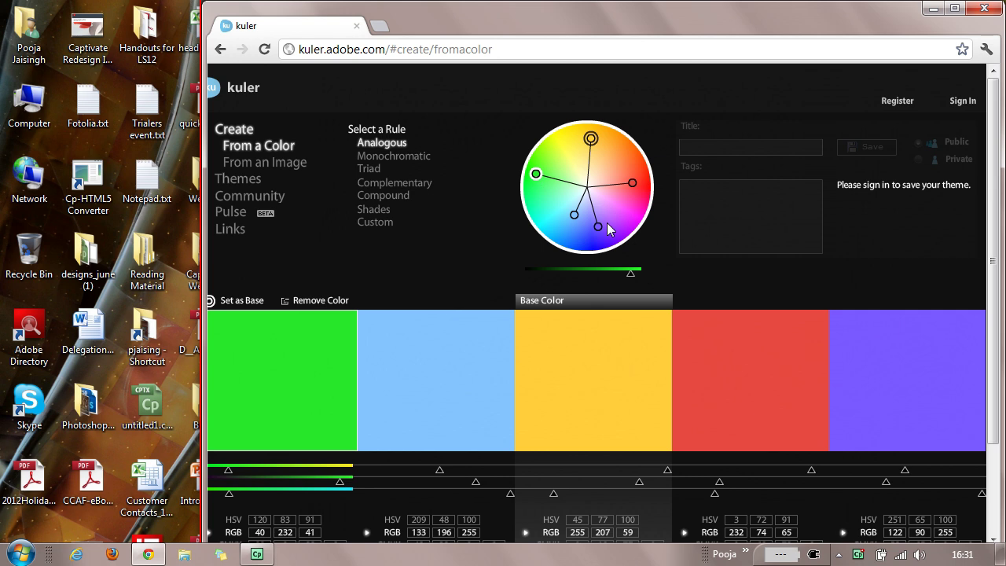
{"action": "left_click_drag", "start_coordinate": [599, 226], "coordinate": [599, 245]}
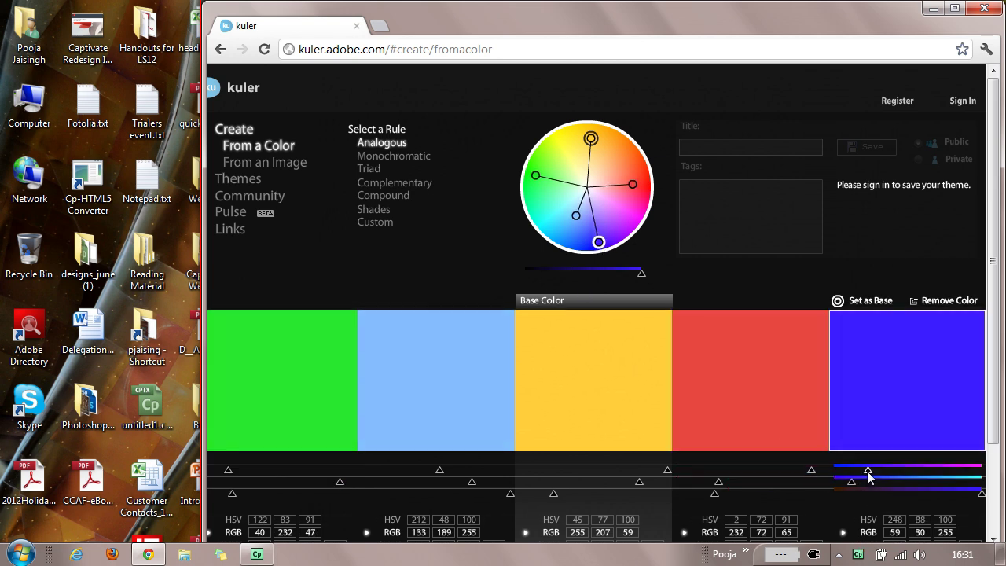
{"action": "left_click_drag", "start_coordinate": [868, 470], "coordinate": [902, 476]}
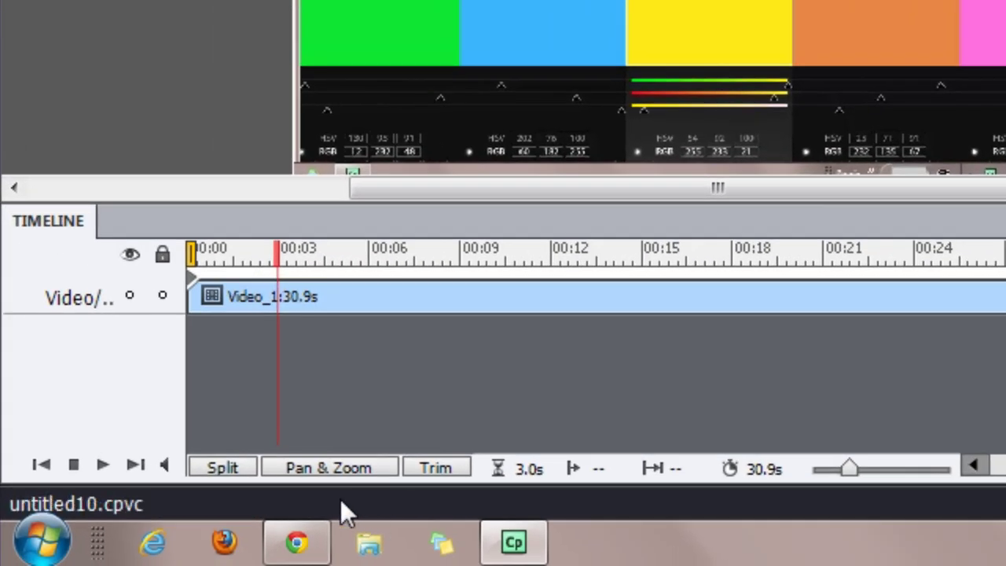
Zoom the video start to 249% on the colour wheel at 2-second speed, then place the playhead near 00:06
{"action": "left_click", "coordinate": [339, 472]}
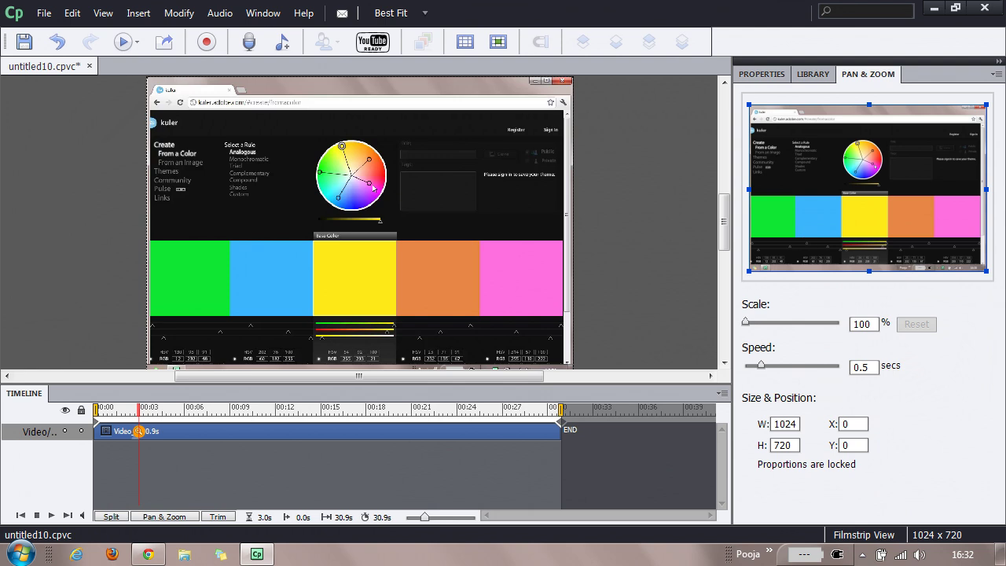
{"action": "left_click_drag", "start_coordinate": [749, 271], "coordinate": [889, 171]}
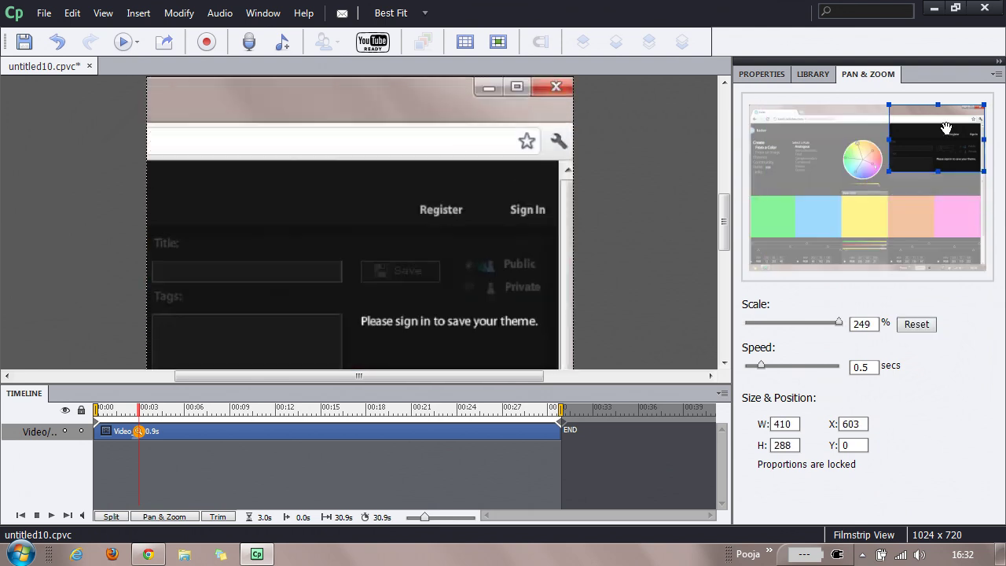
{"action": "left_click_drag", "start_coordinate": [946, 129], "coordinate": [871, 152]}
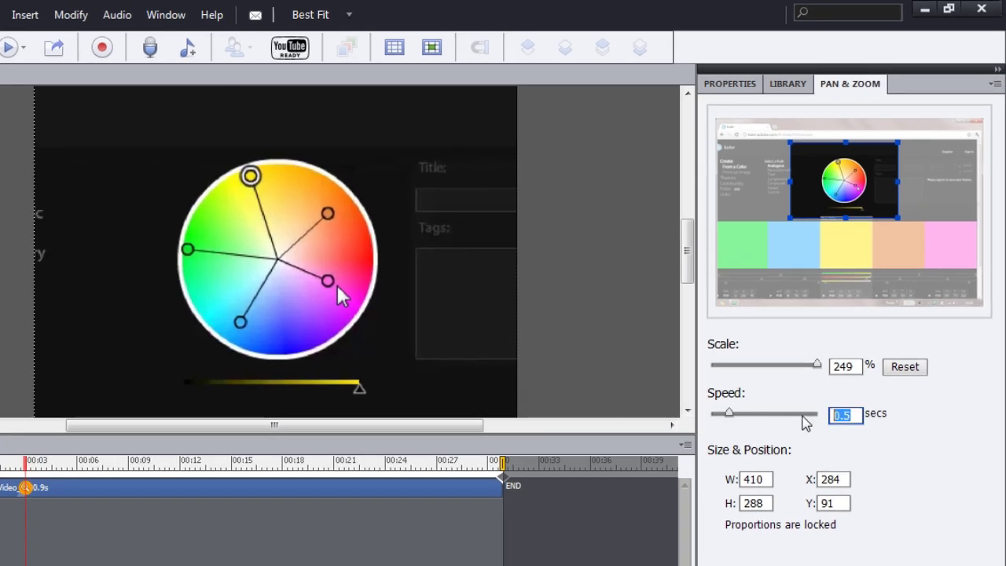
{"action": "key", "text": "Return"}
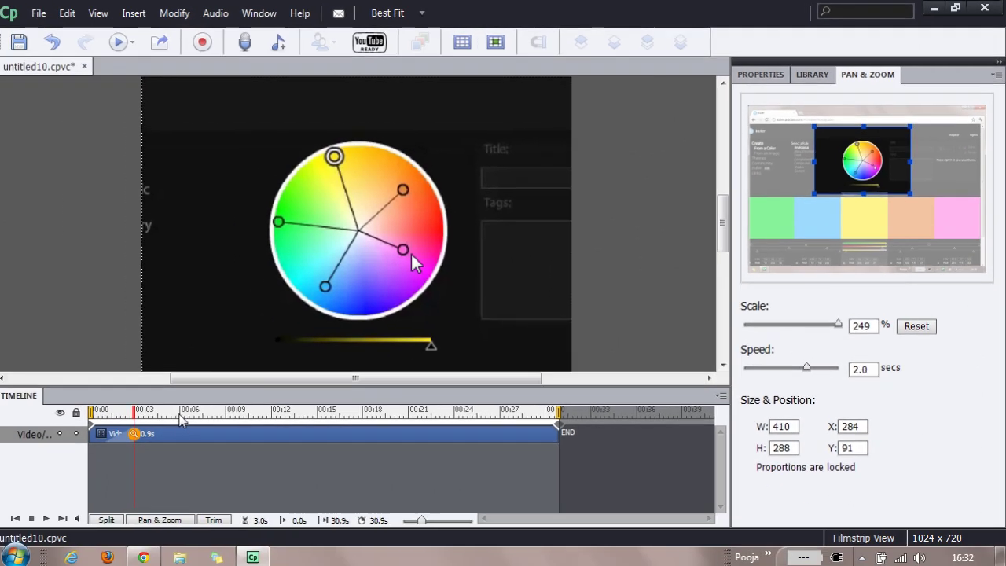
{"action": "left_click", "coordinate": [185, 412]}
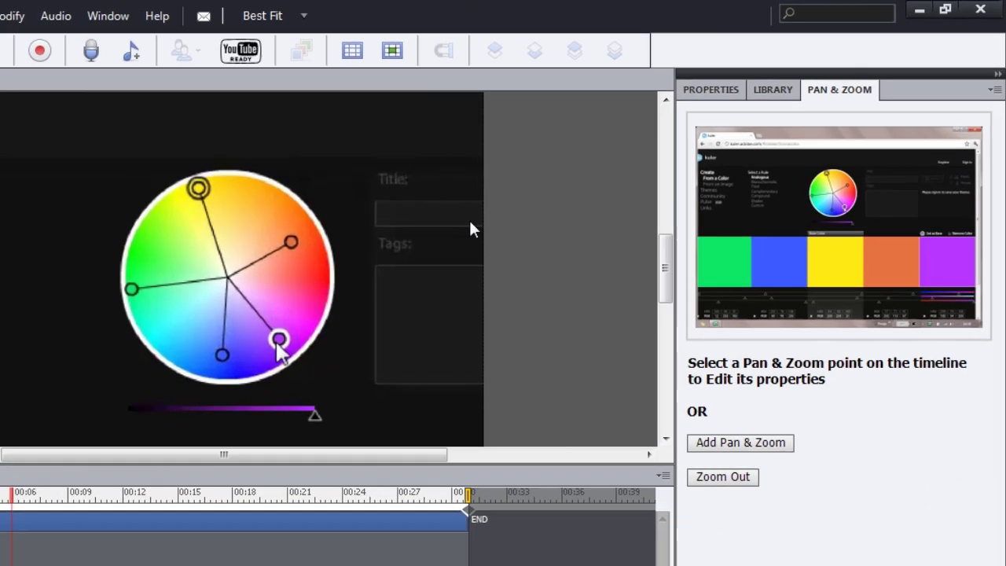
Add a 00:06 zoom onto the orange and purple swatches and a 00:09 zoom-out to full view
{"action": "left_click", "coordinate": [770, 448]}
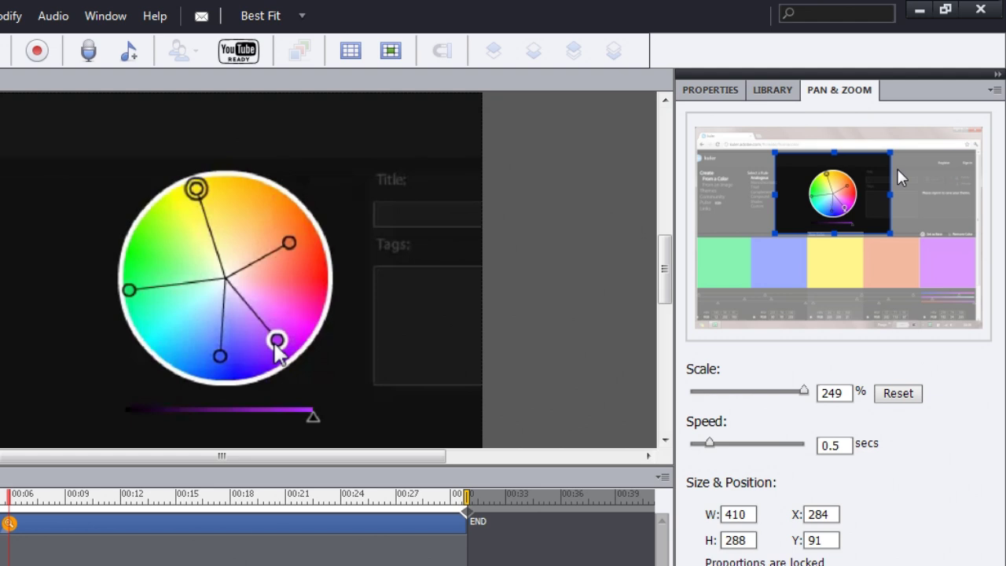
{"action": "left_click_drag", "start_coordinate": [892, 195], "coordinate": [971, 274]}
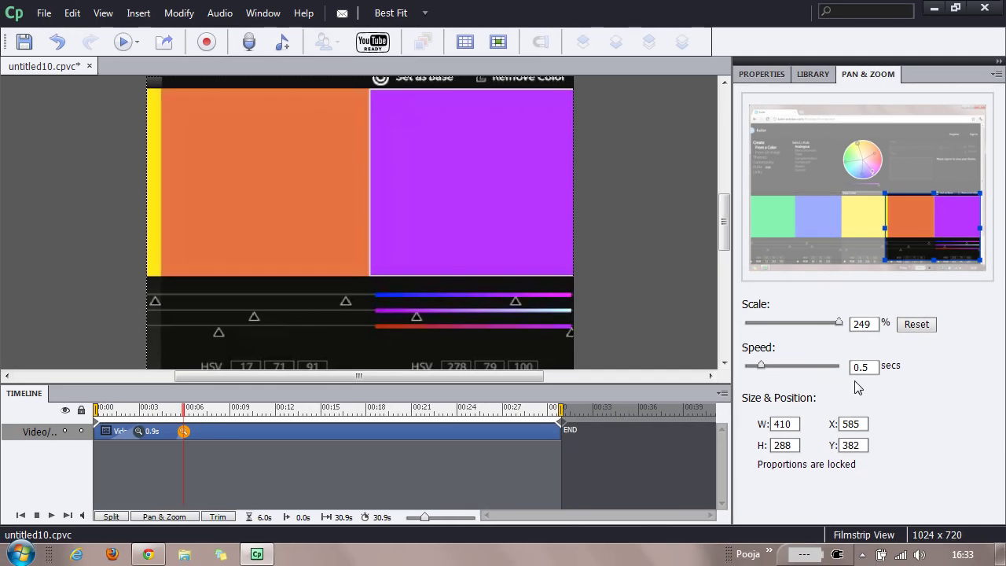
{"action": "left_click", "coordinate": [233, 409]}
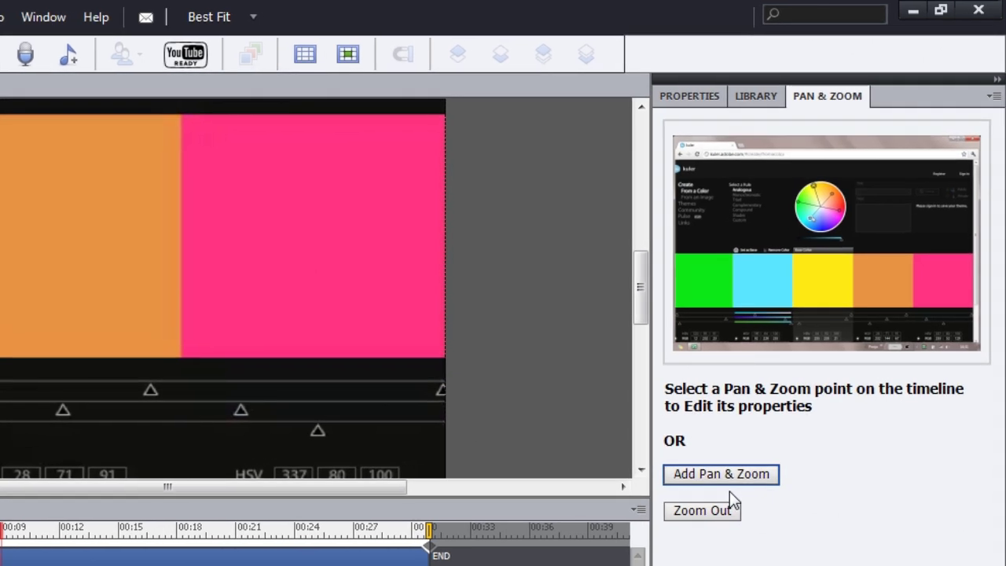
{"action": "left_click", "coordinate": [726, 515]}
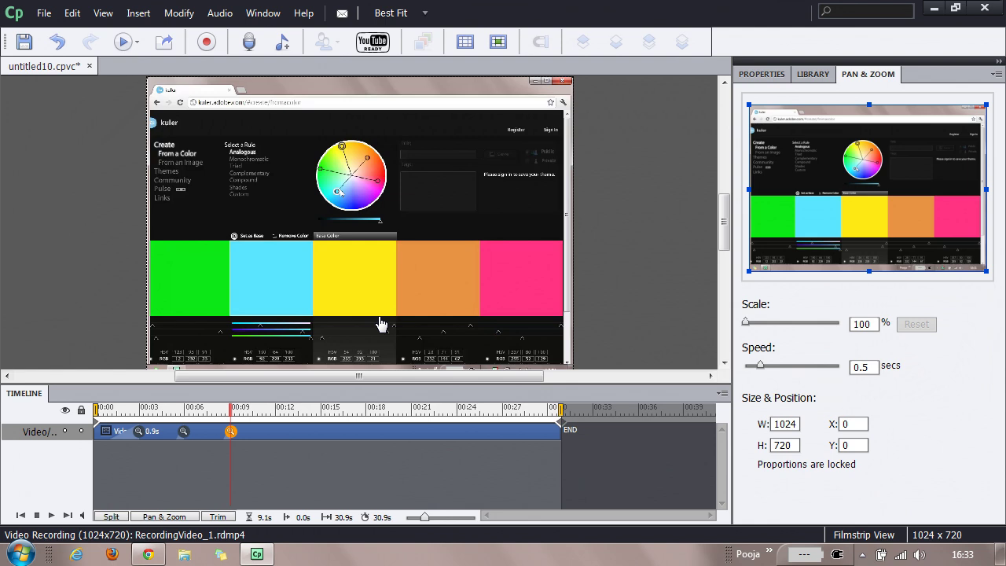
{"action": "left_click", "coordinate": [320, 410]}
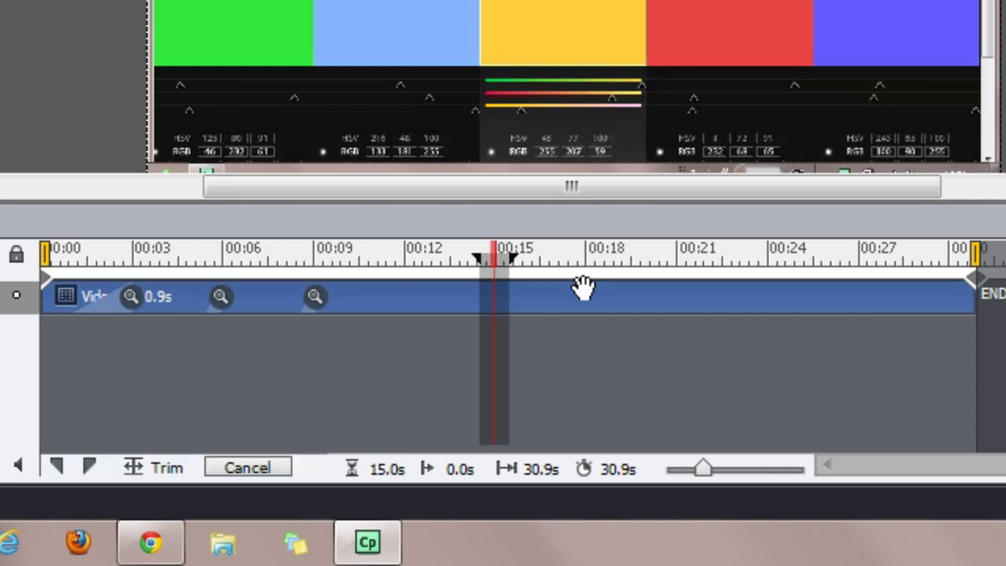
Mark 00:15 to 00:18 on the timeline and trim it, leaving a 27.9-second video
{"action": "left_click_drag", "start_coordinate": [509, 259], "coordinate": [588, 261]}
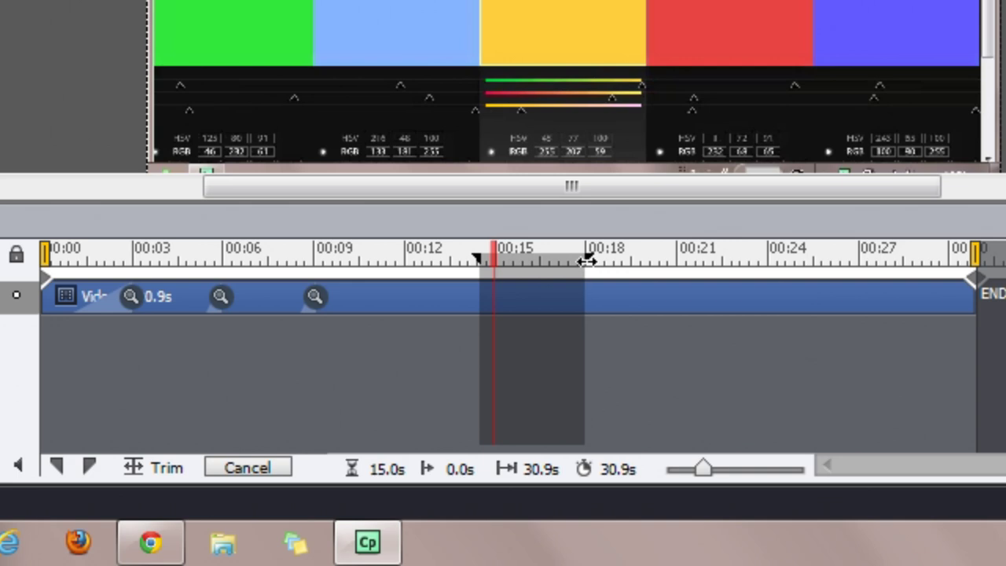
{"action": "left_click_drag", "start_coordinate": [477, 261], "coordinate": [494, 261]}
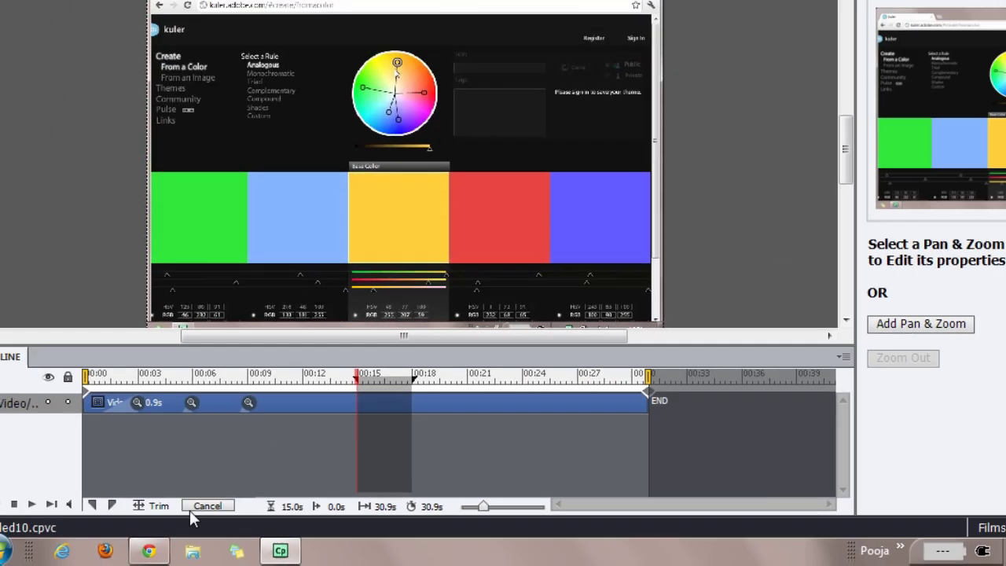
{"action": "left_click", "coordinate": [158, 506]}
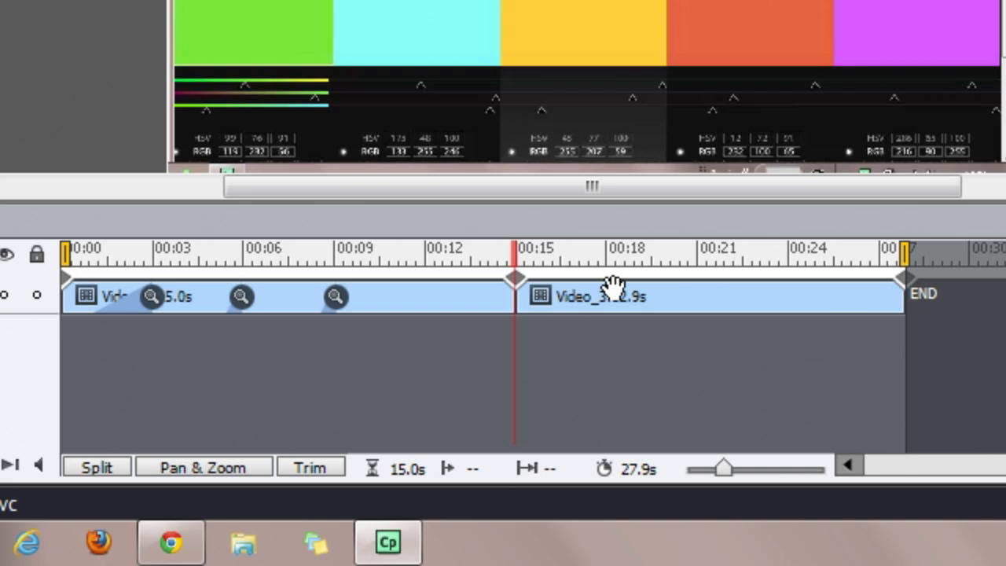
Apply a Push Down transition at the 00:15 join before the second clip
{"action": "left_click", "coordinate": [522, 294]}
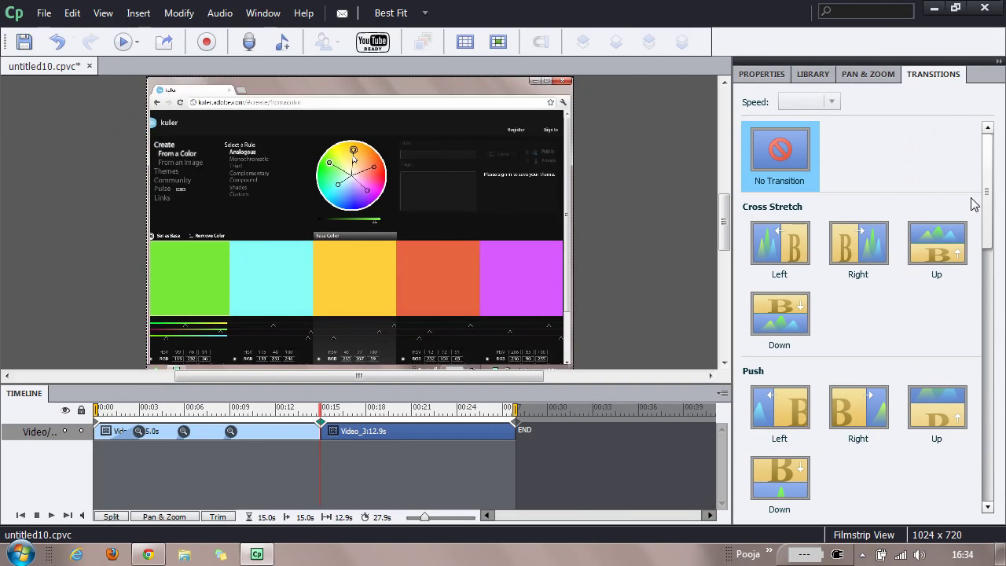
{"action": "left_click_drag", "start_coordinate": [992, 221], "coordinate": [1003, 319]}
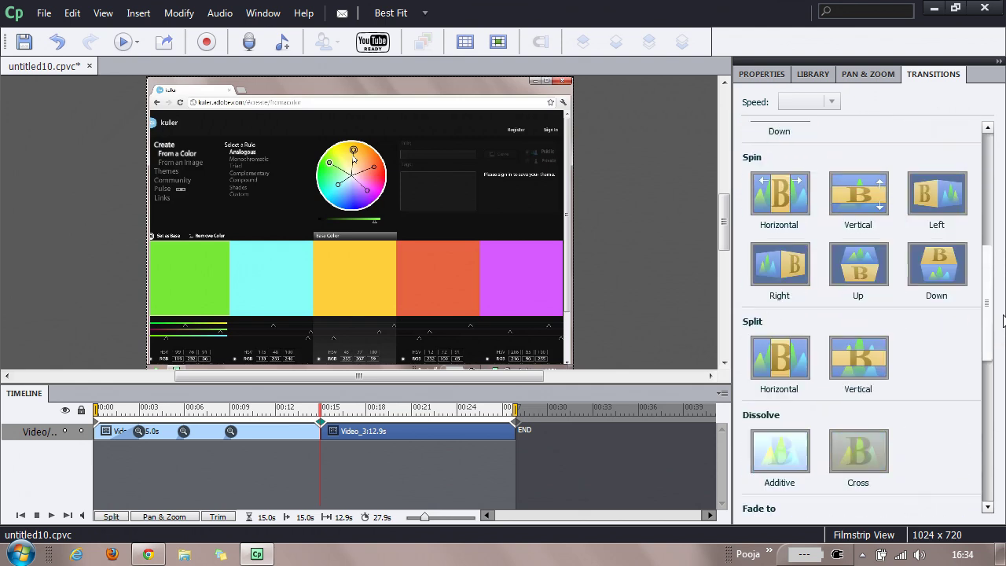
{"action": "scroll", "coordinate": [865, 330], "scroll_direction": "up", "scroll_amount": 3}
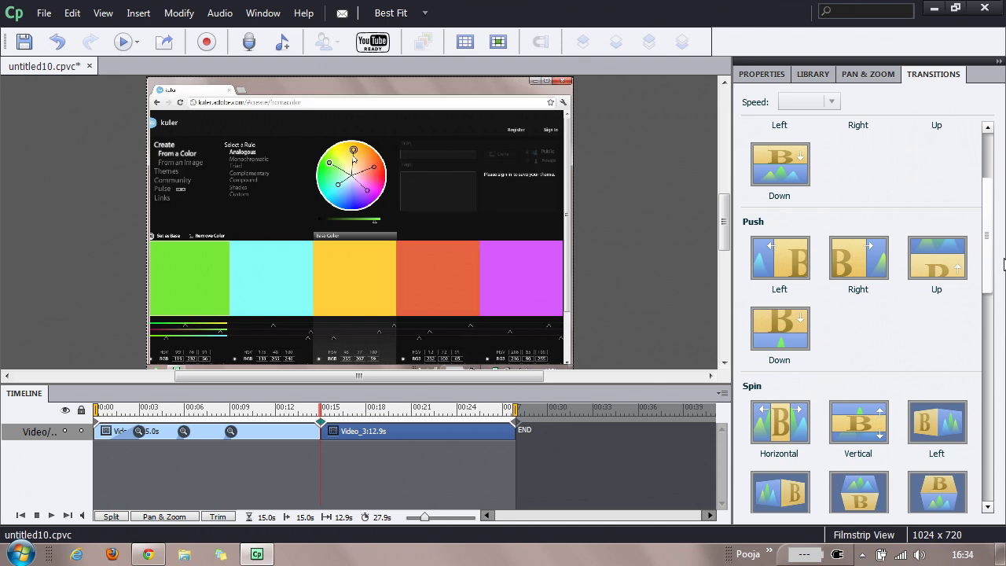
{"action": "left_click", "coordinate": [770, 337]}
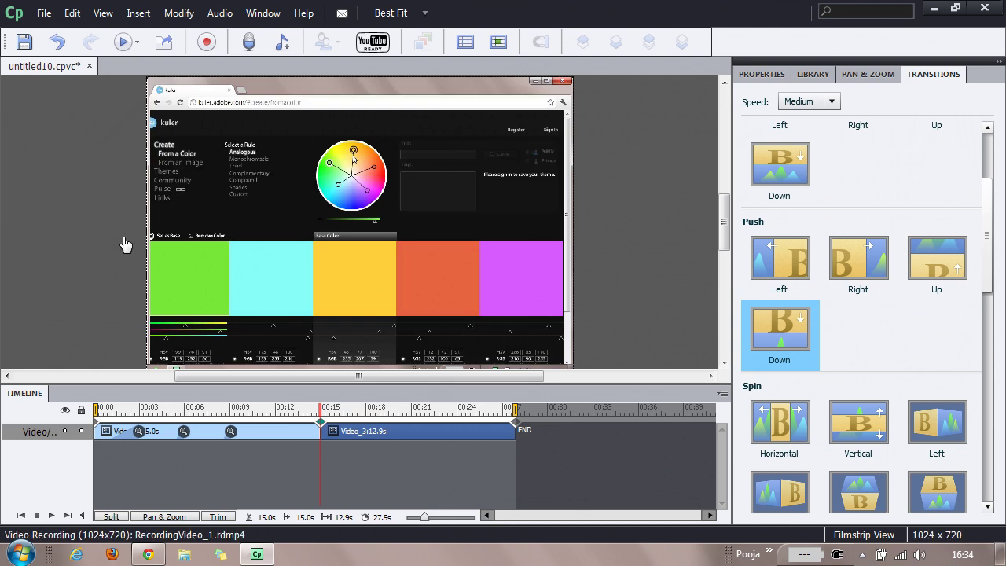
In Edit Mouse Points mode, drag the mouse path's end point at about 4 s upward, then exit
{"action": "left_click", "coordinate": [72, 13]}
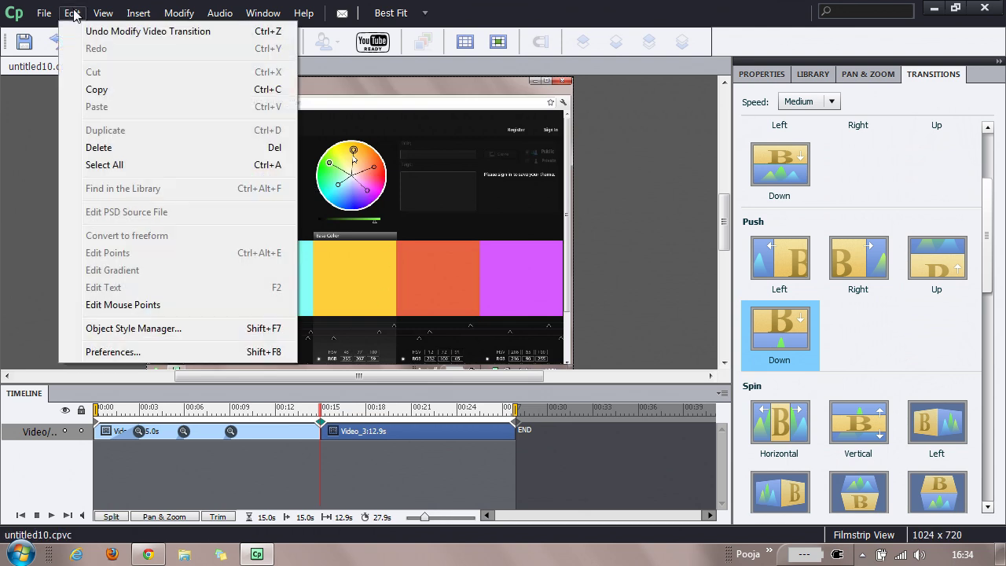
{"action": "left_click", "coordinate": [116, 307]}
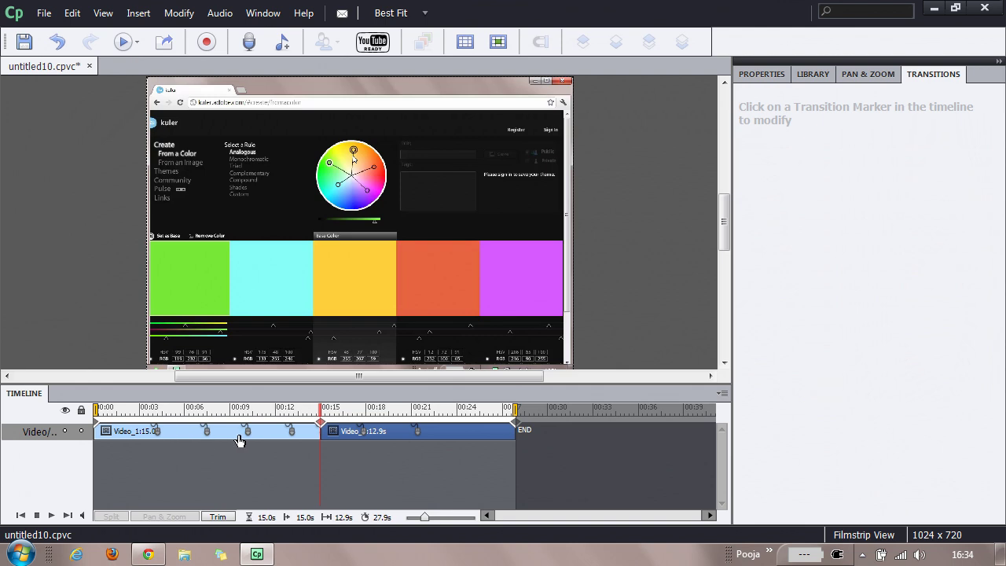
{"action": "left_click", "coordinate": [156, 434]}
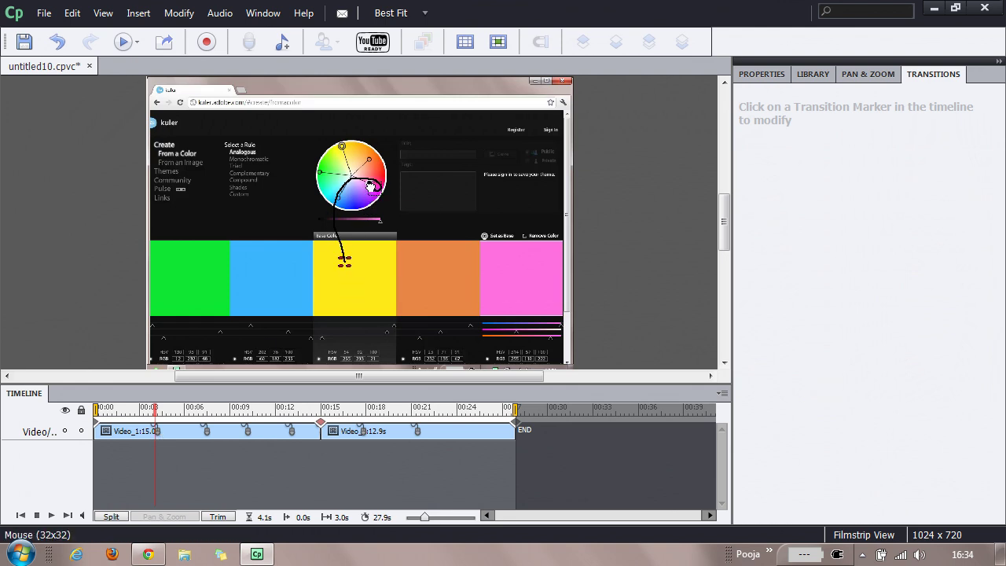
{"action": "mouse_move", "coordinate": [380, 197]}
{"action": "left_mouse_down"}
{"action": "mouse_move", "coordinate": [379, 177]}
{"action": "mouse_move", "coordinate": [385, 195]}
{"action": "mouse_move", "coordinate": [368, 187]}
{"action": "left_mouse_up"}
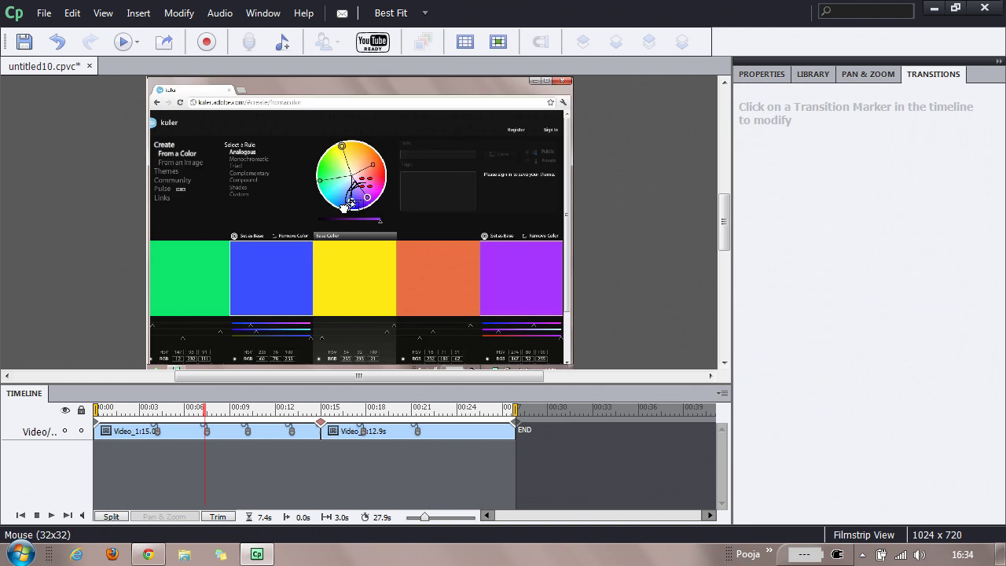
{"action": "left_click", "coordinate": [72, 13]}
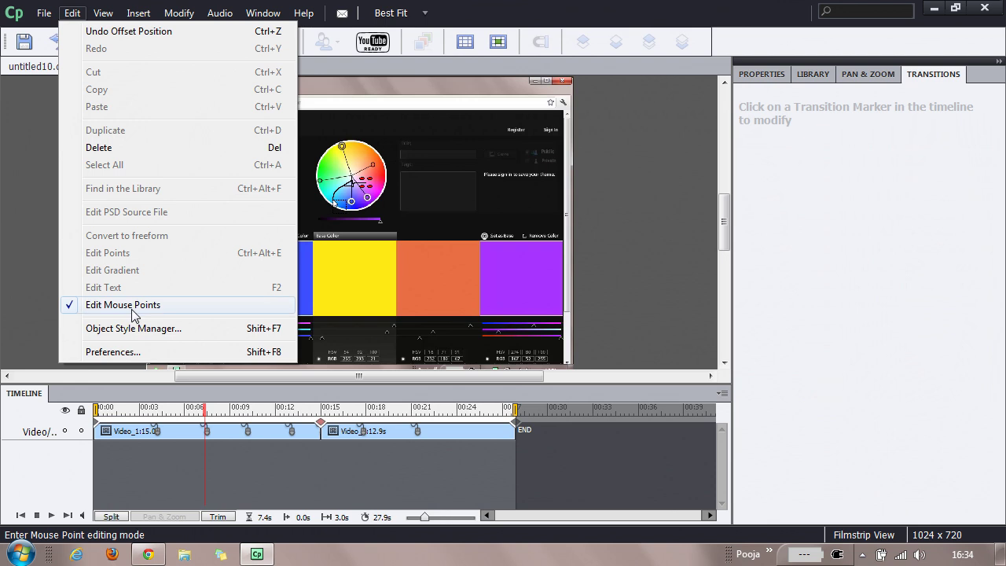
{"action": "left_click", "coordinate": [133, 311]}
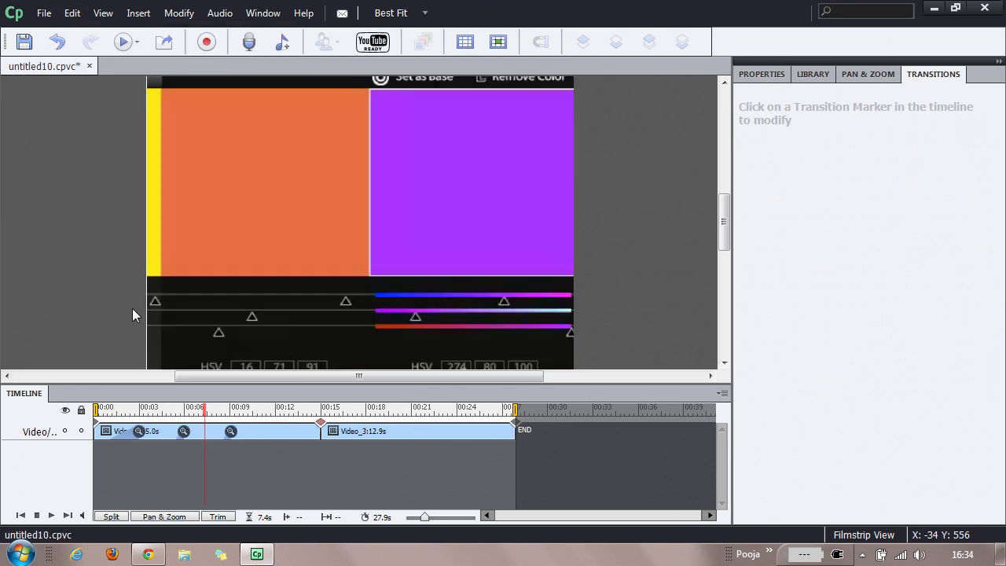